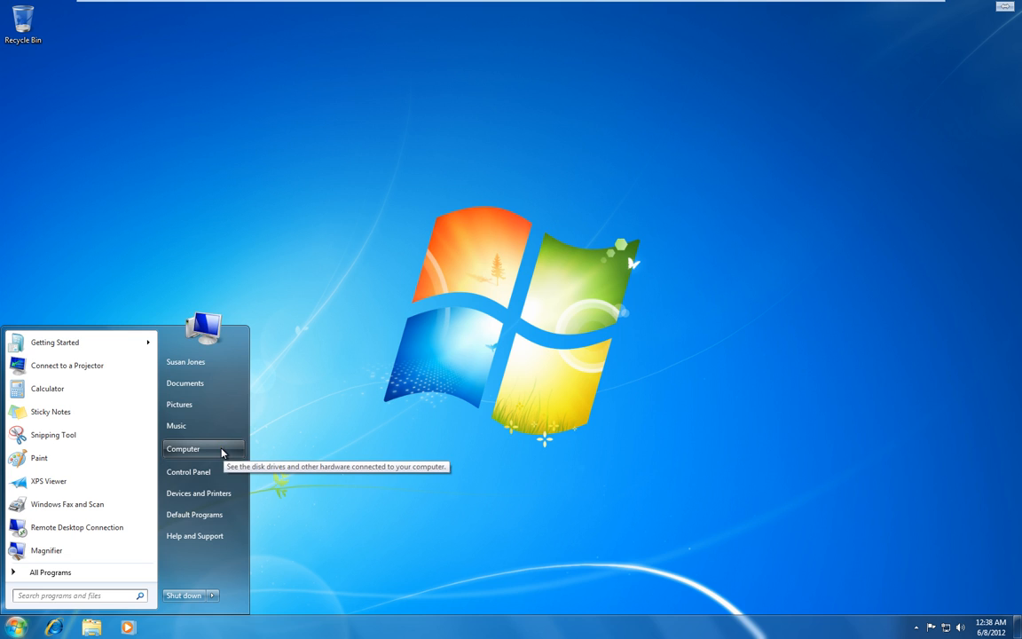
- Launch Computer Management via Manage on the Start menu's Computer entry
right_click(222, 451)
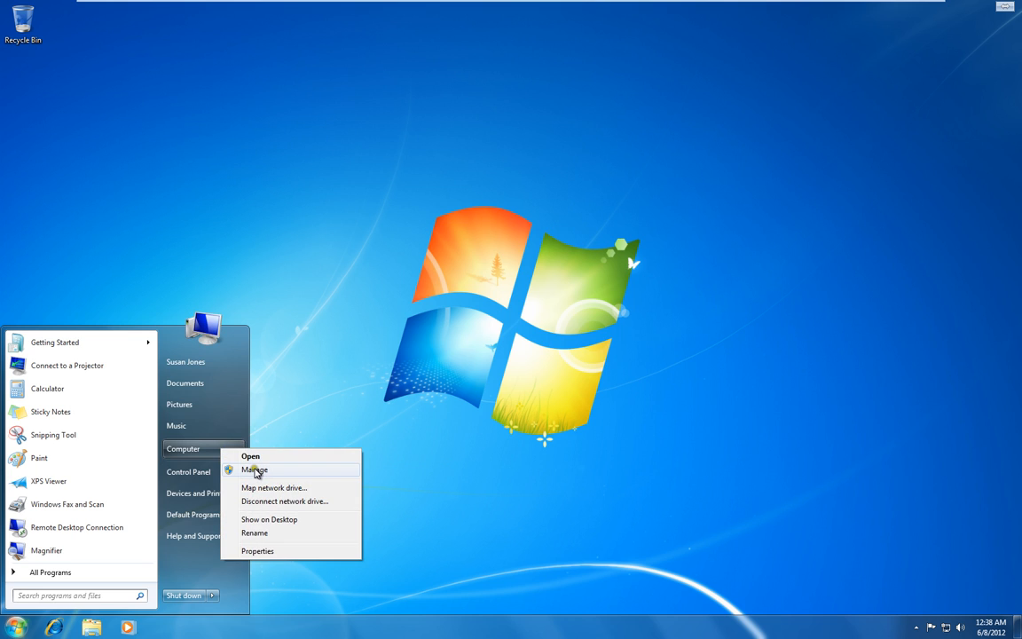
click(256, 472)
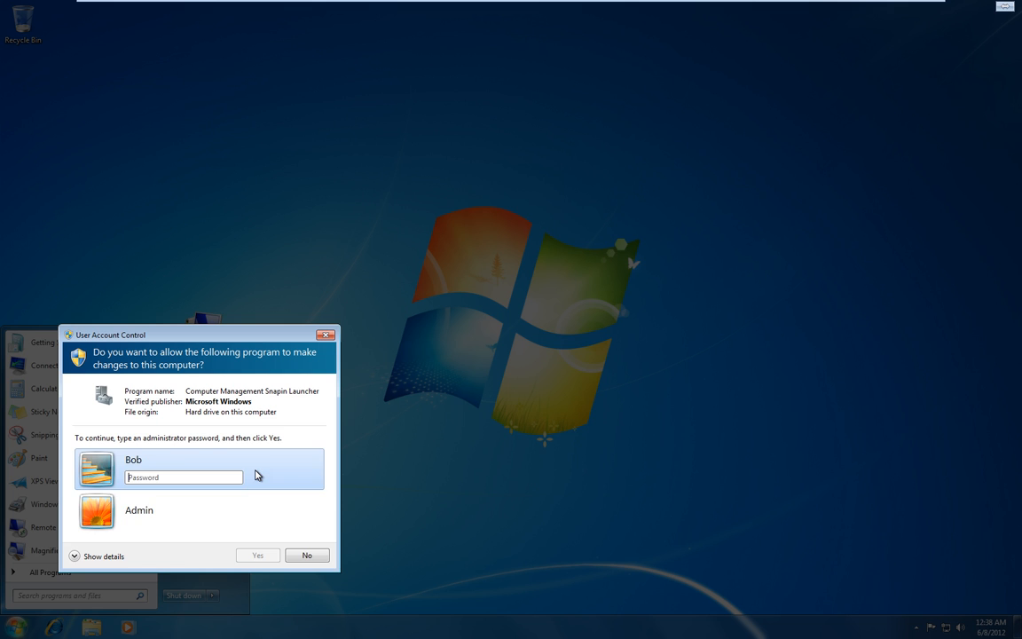
- Approve the UAC prompt as Admin and open Local Users and Groups > Users
click(164, 519)
click(261, 557)
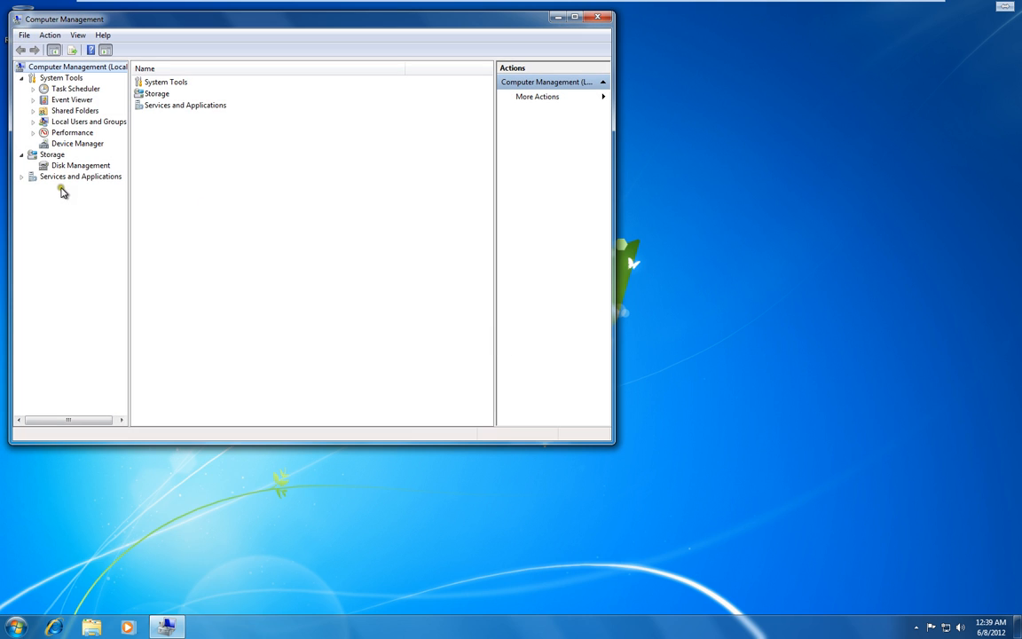
click(73, 124)
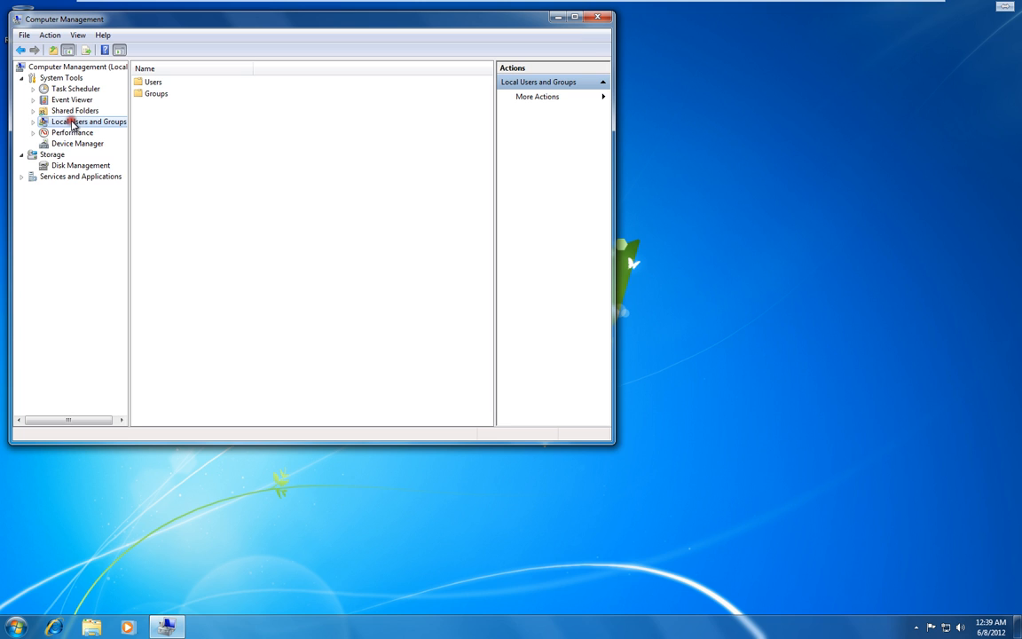
double_click(159, 84)
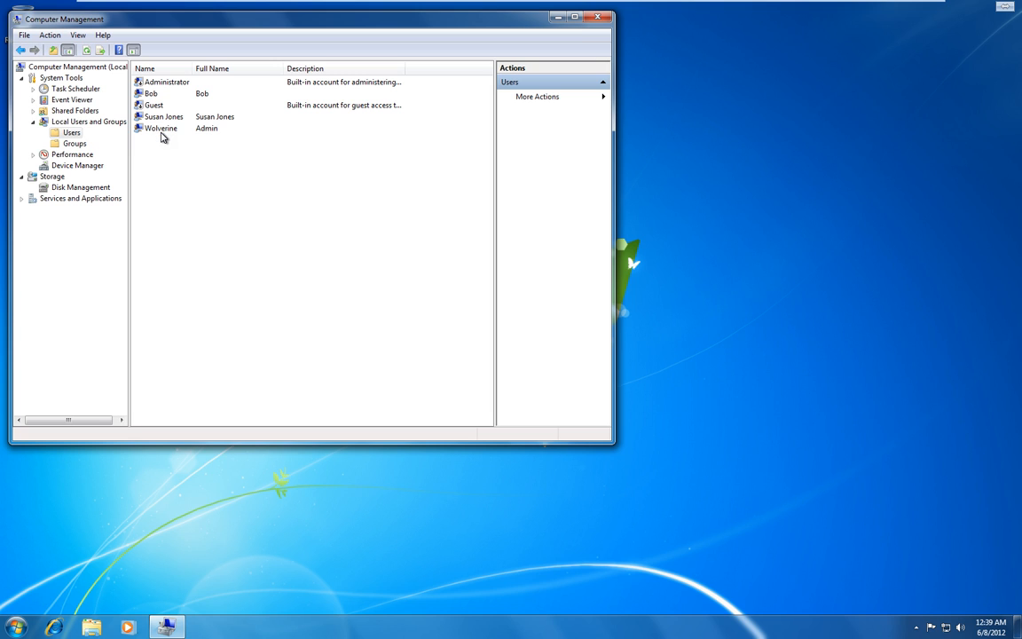
- Create a local user with the new user's name as user and full name, plus a password
right_click(59, 134)
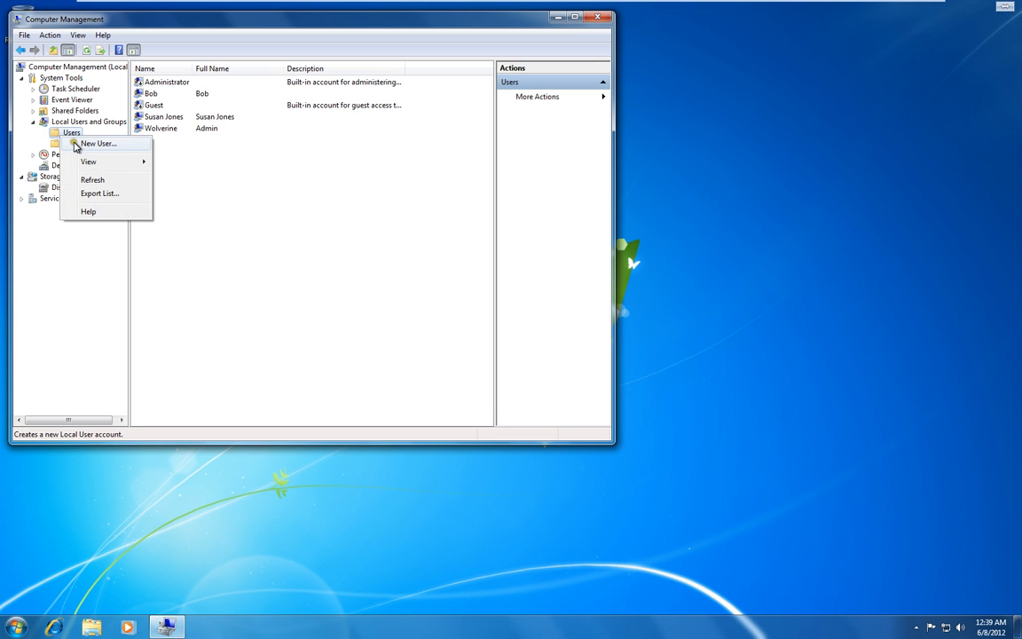
click(75, 144)
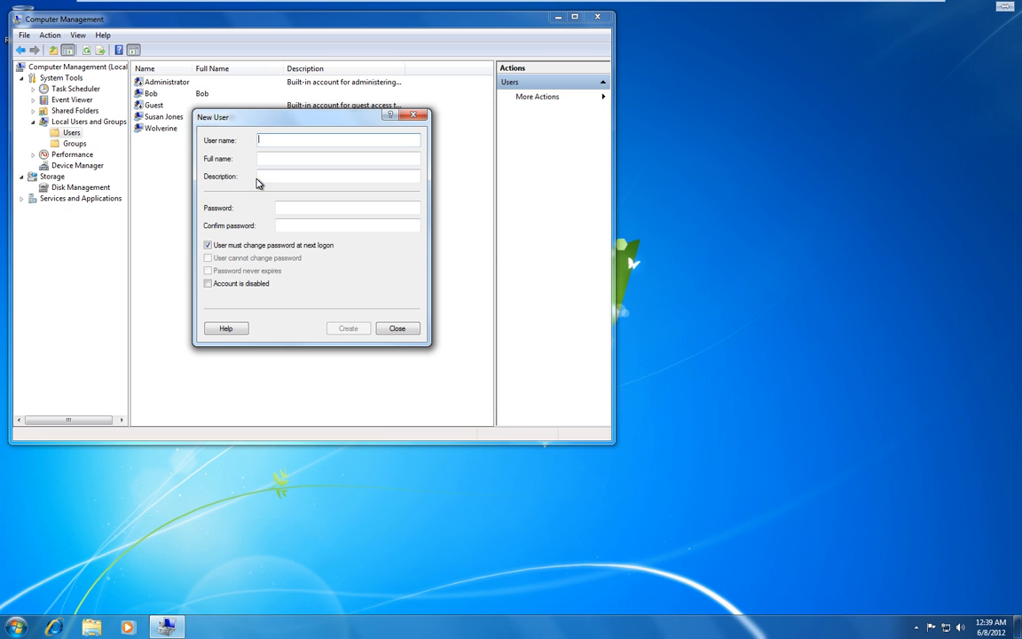
click(270, 176)
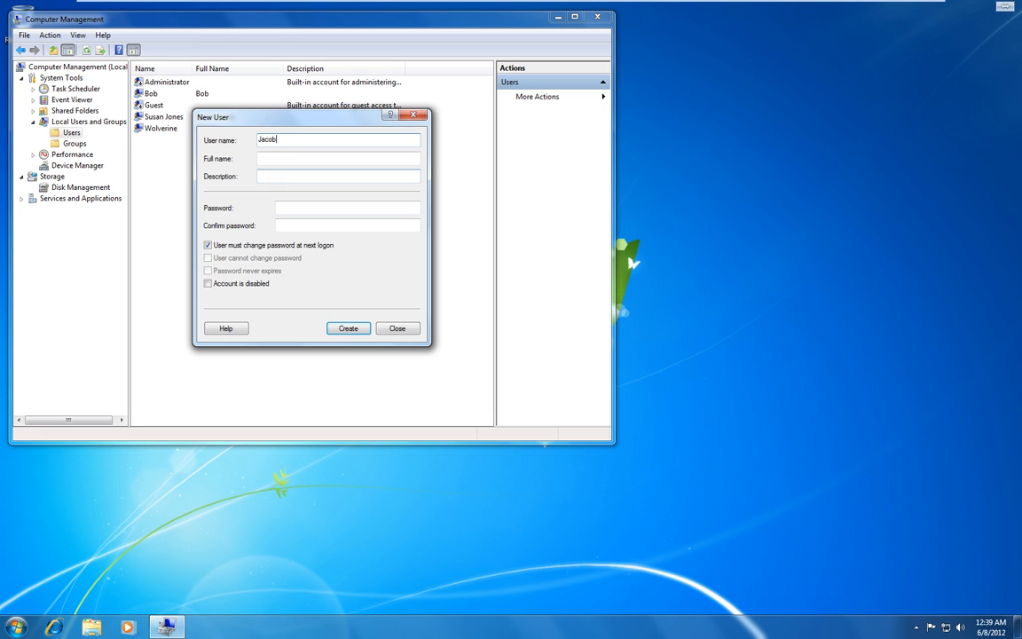
key(Tab)
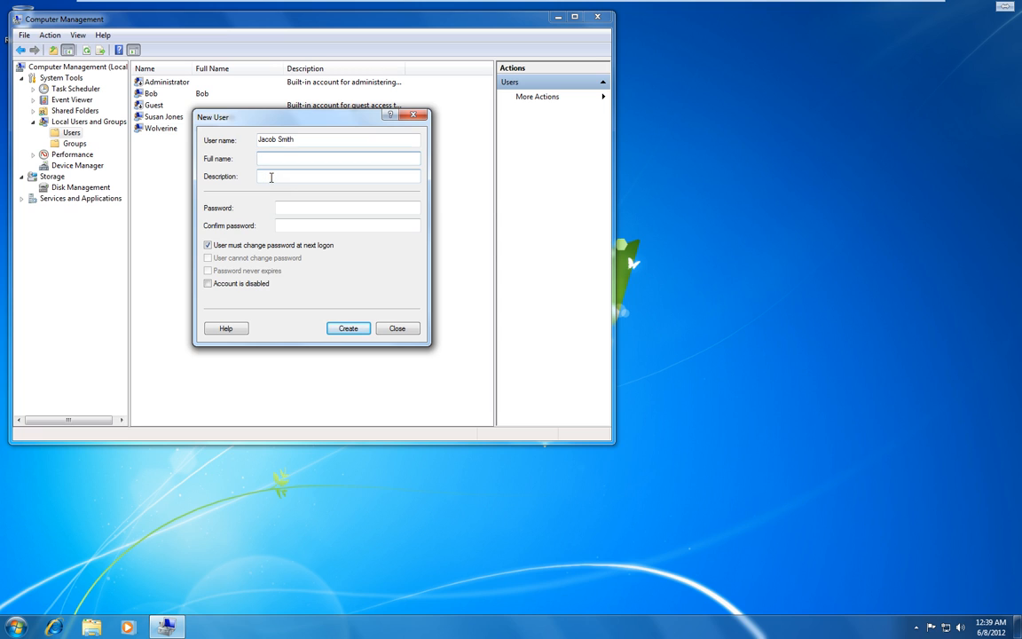
click(264, 175)
click(296, 209)
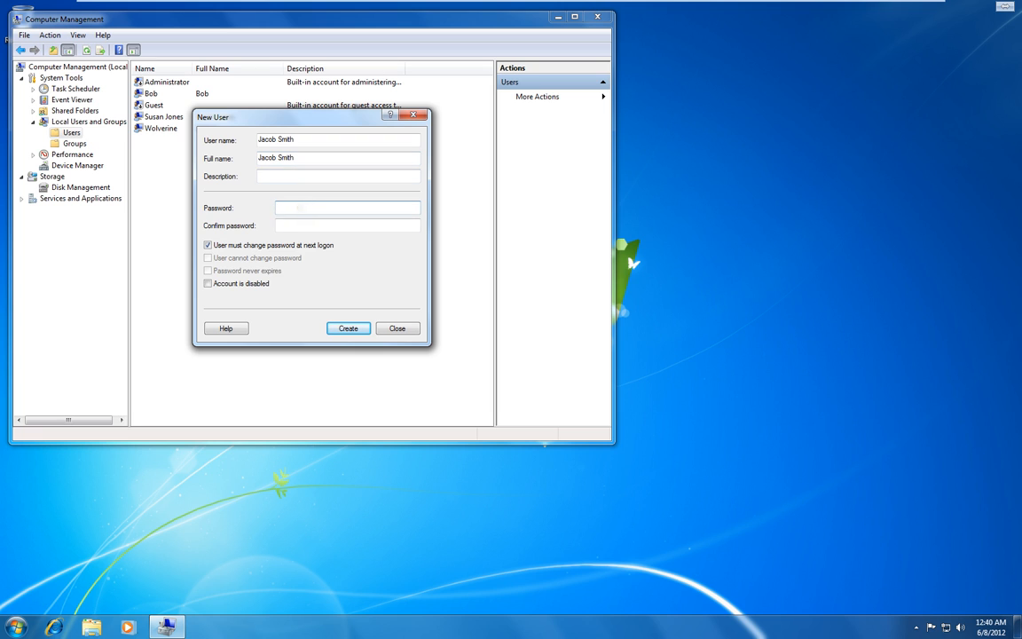
text(•••••••••••••••)
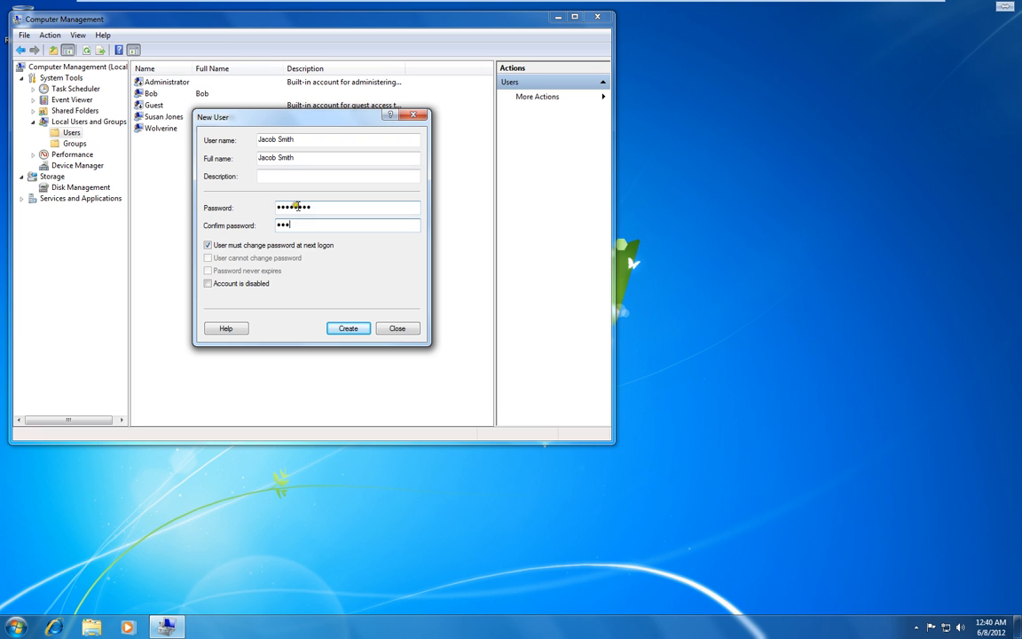
text(•)
click(351, 329)
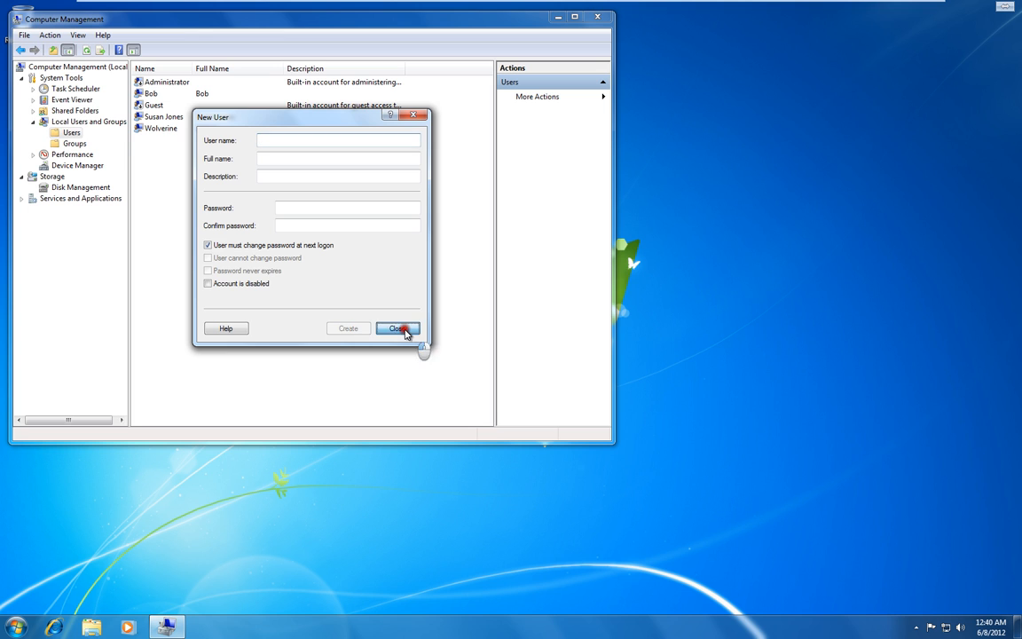
click(403, 330)
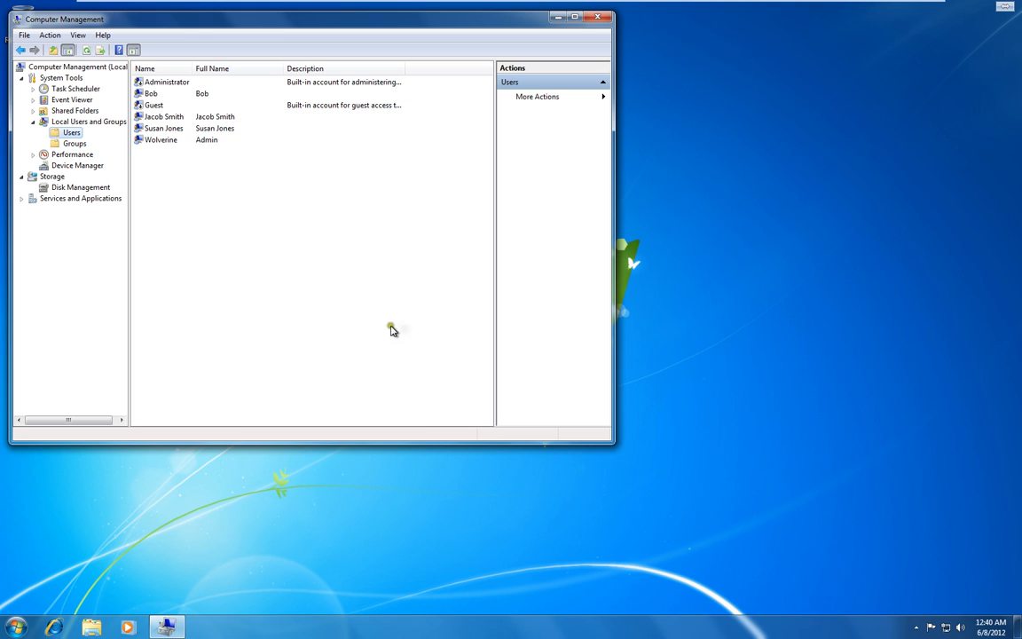
- Start a new local group under Groups named TestGroup and begin adding members
click(73, 145)
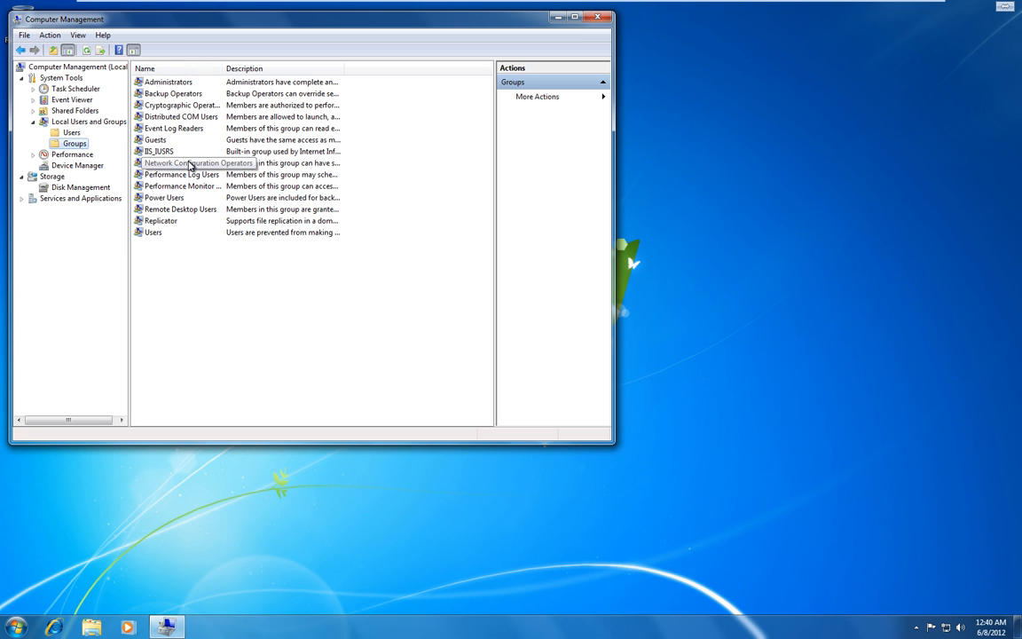
right_click(80, 148)
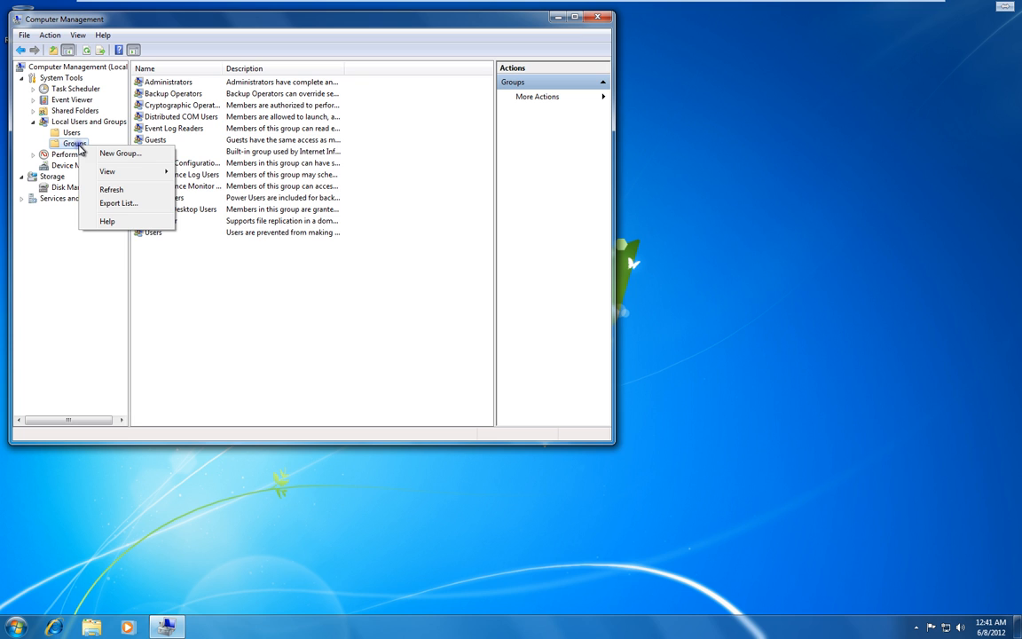
click(110, 154)
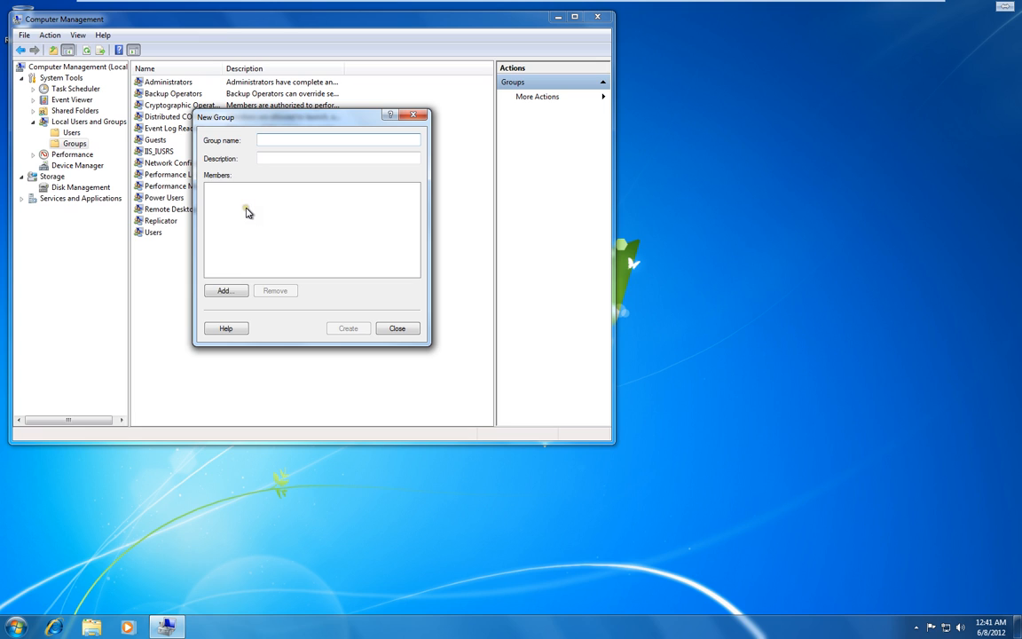
text(TestGroup)
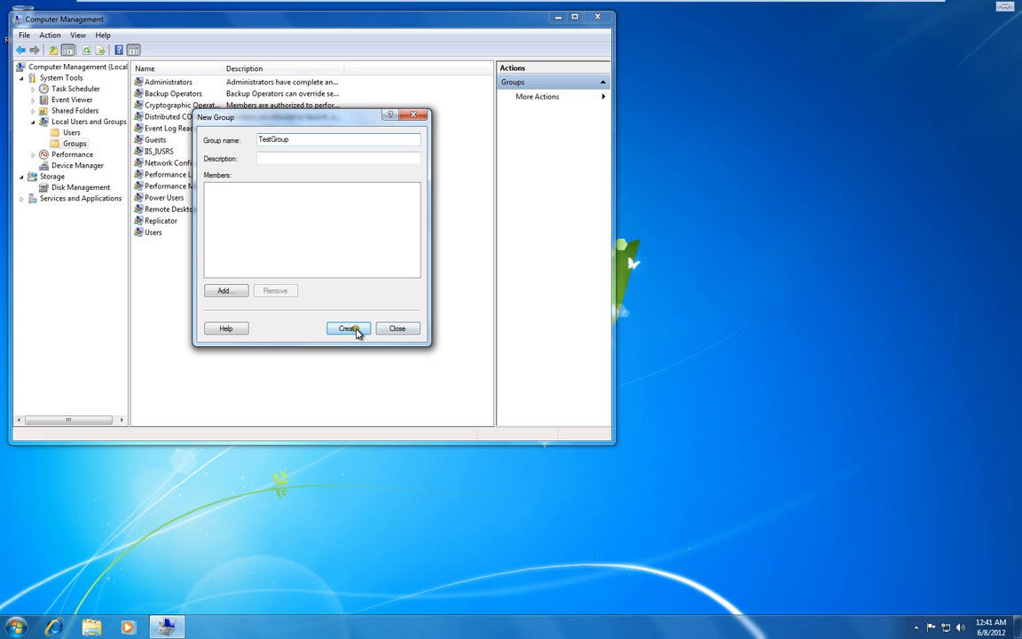
click(226, 291)
- Add the new user, found by checking names for 'Jaco', to TestGroup's members
click(225, 291)
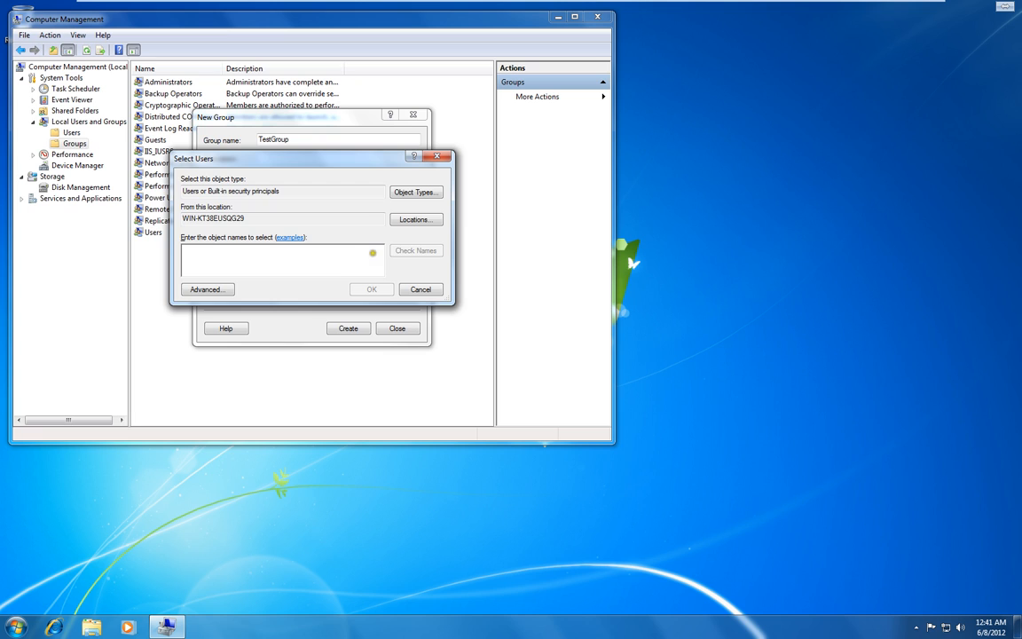
click(416, 194)
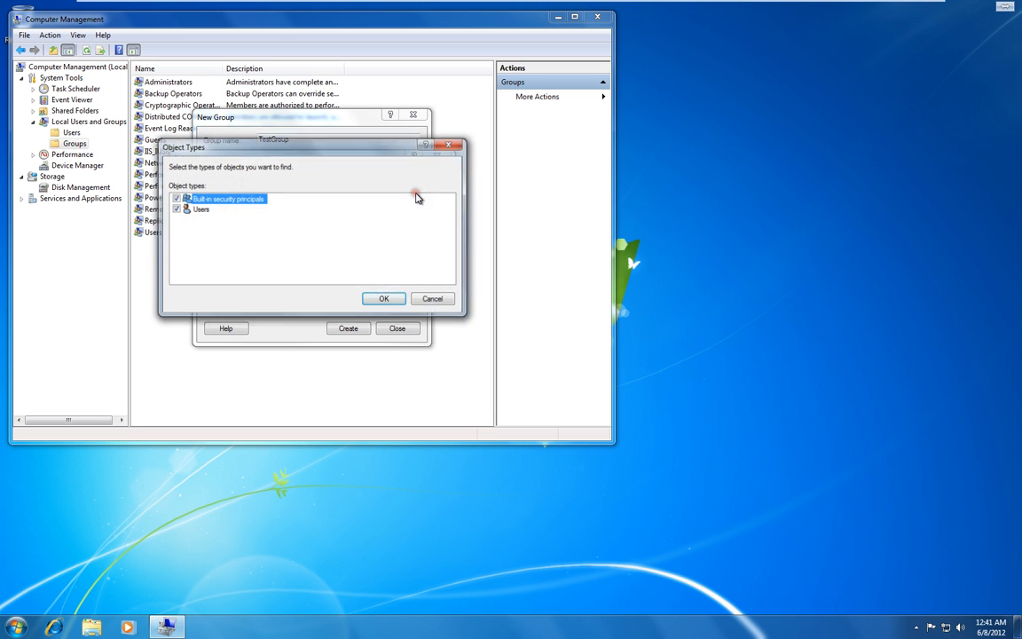
click(388, 299)
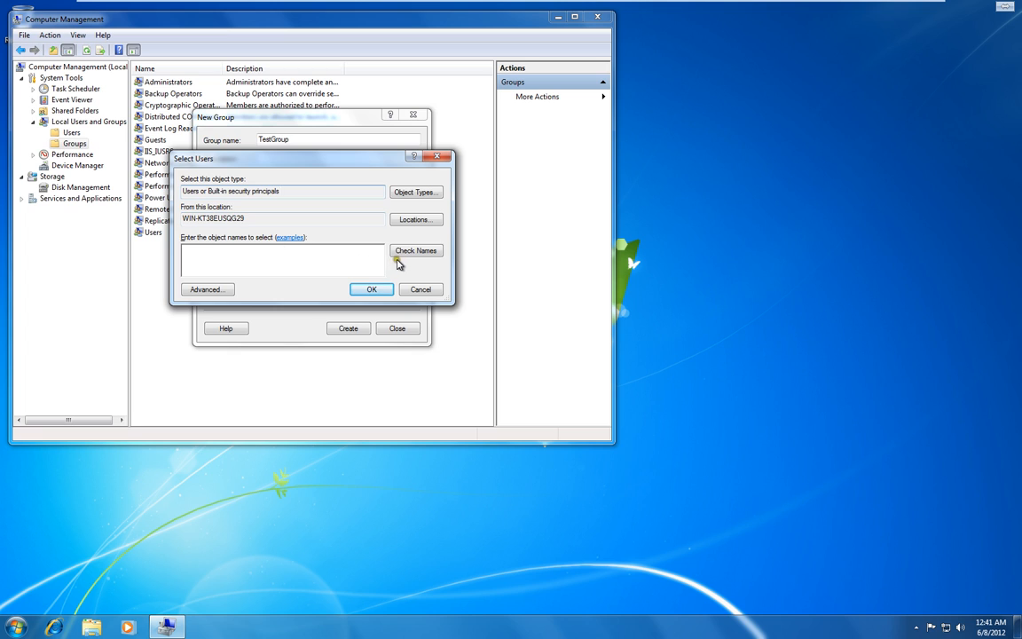
click(362, 258)
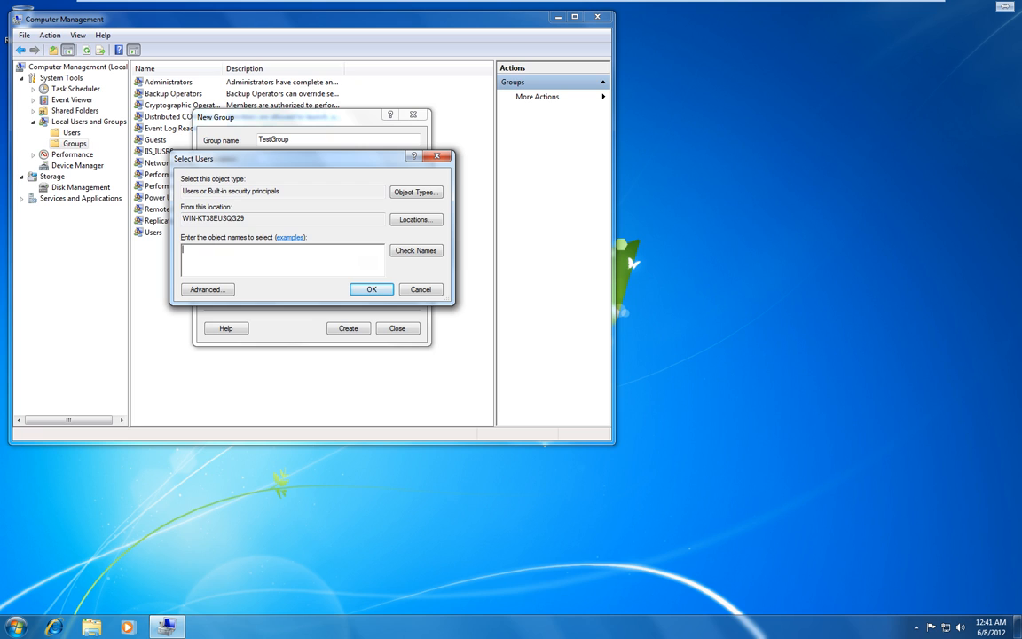
click(432, 253)
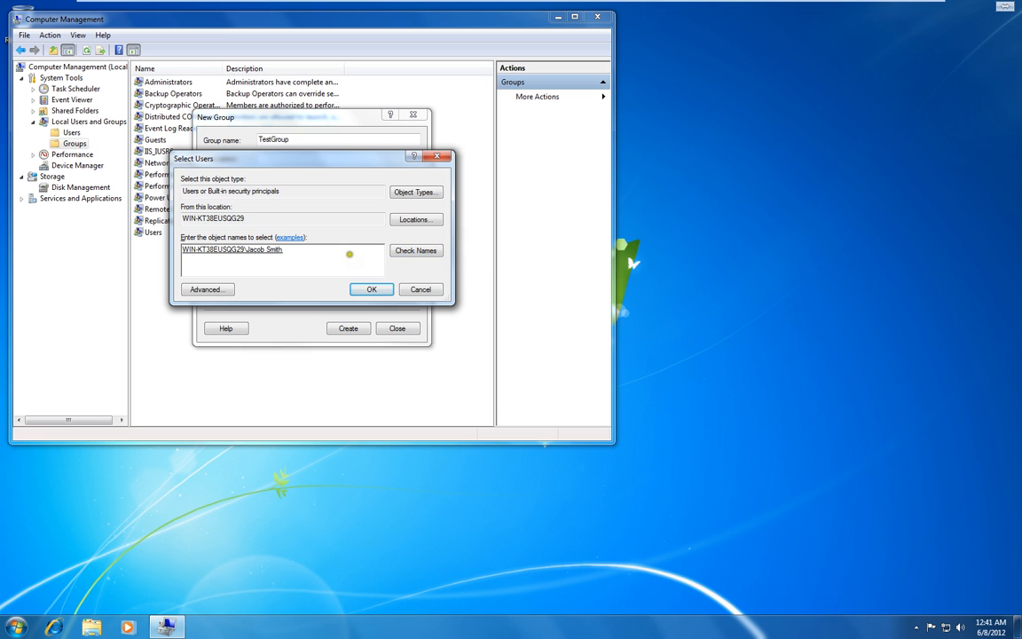
click(364, 290)
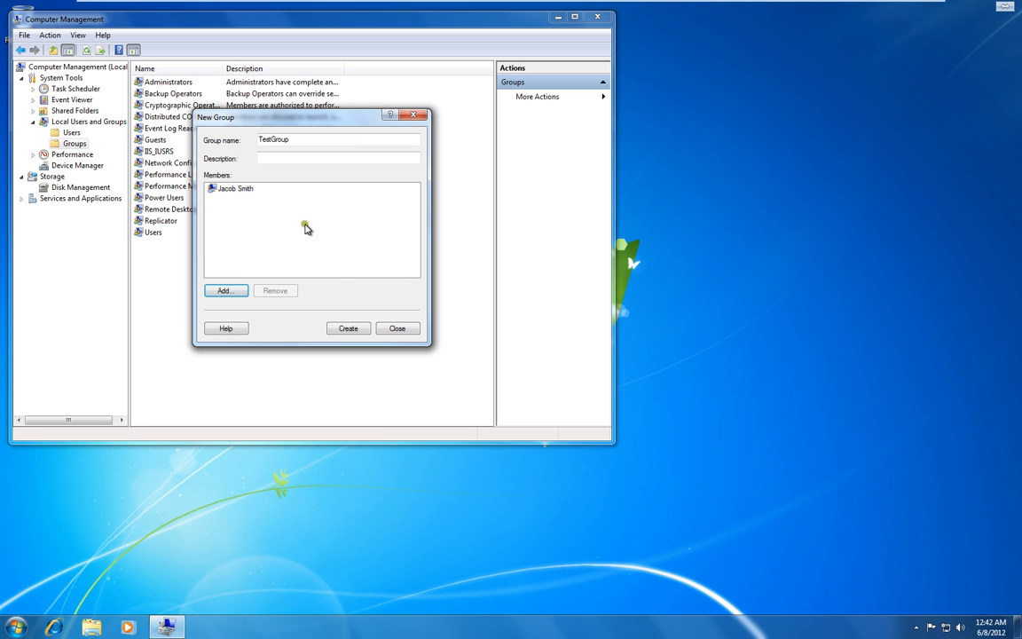
- Create TestGroup, close the New Group dialog, and return to the Users list
click(361, 327)
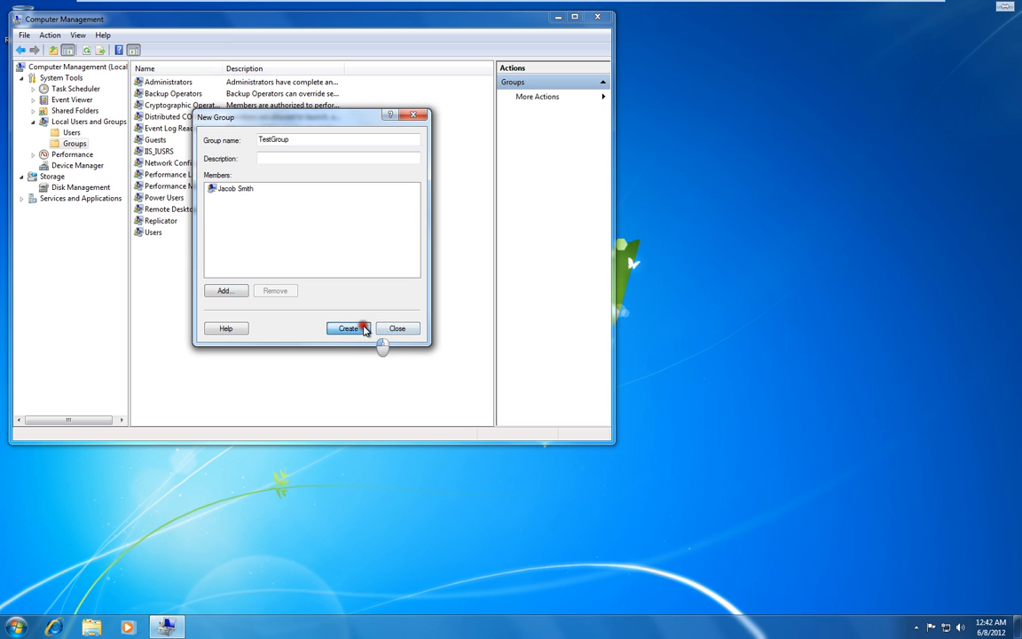
click(397, 330)
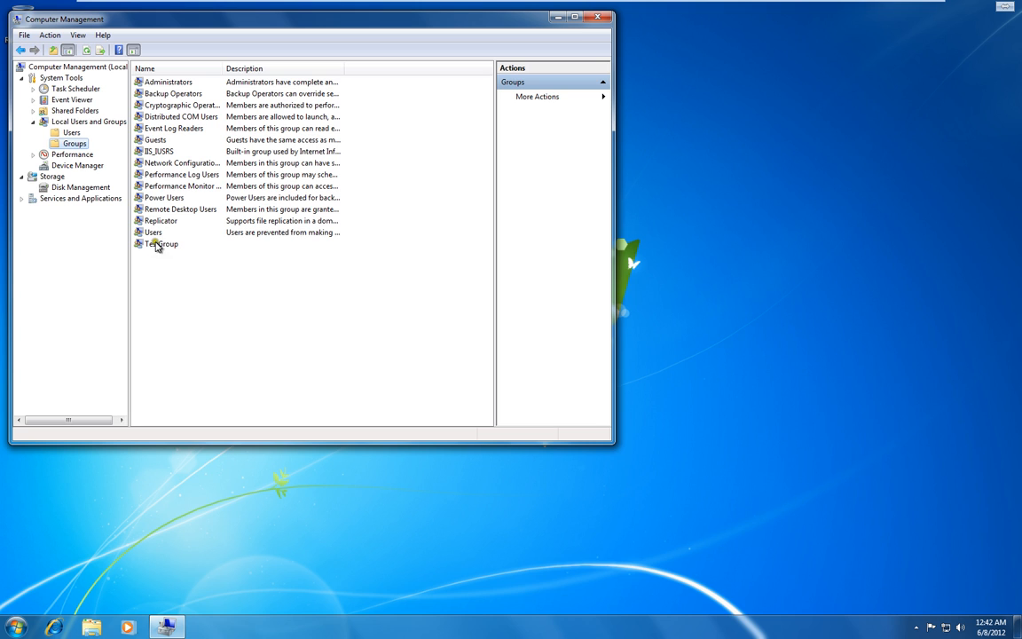
click(67, 134)
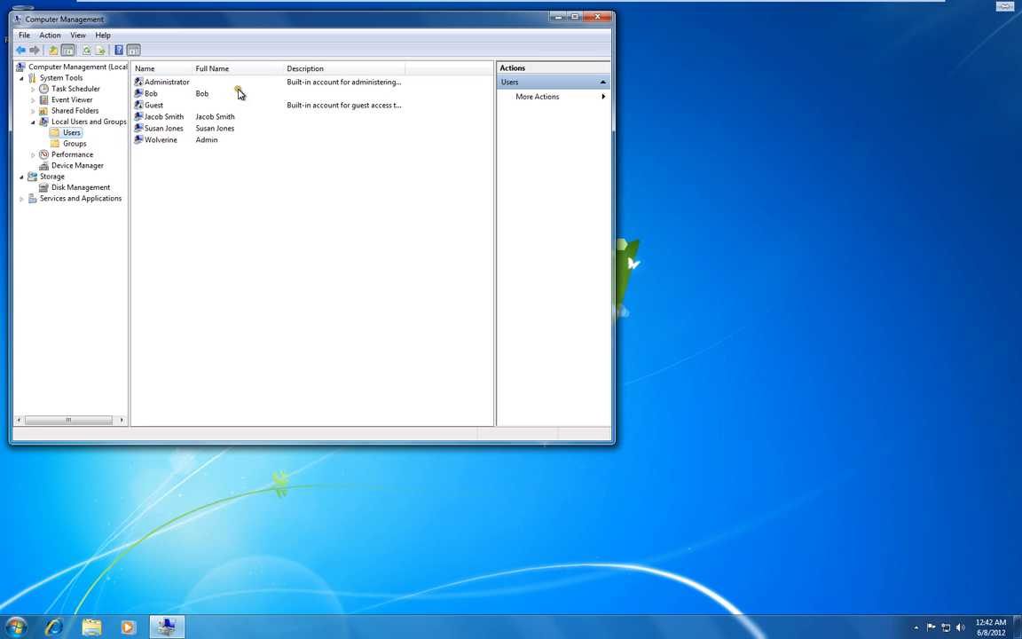
right_click(166, 118)
click(204, 194)
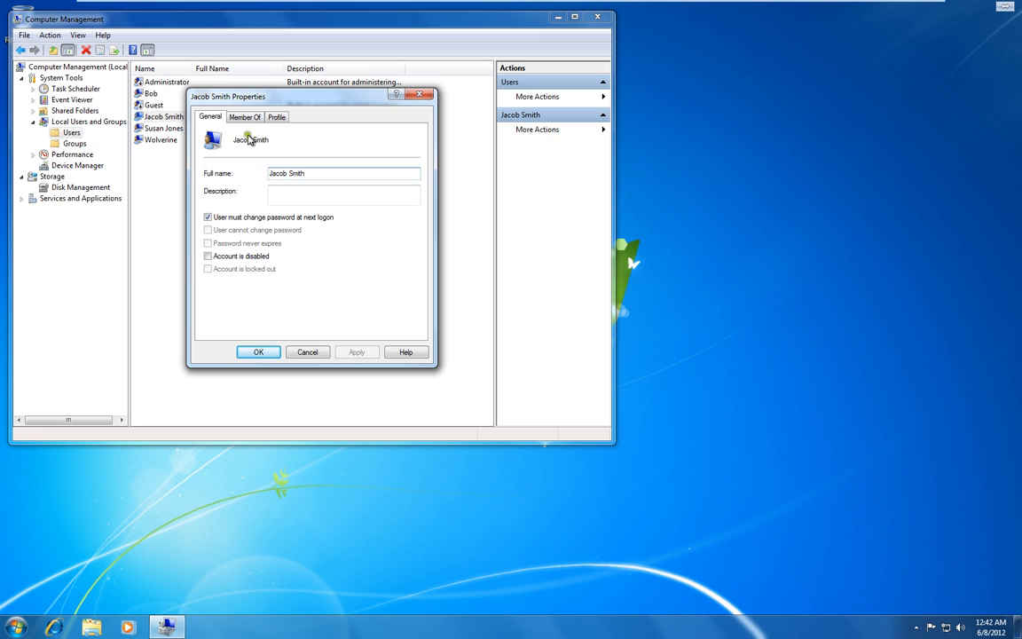
click(238, 116)
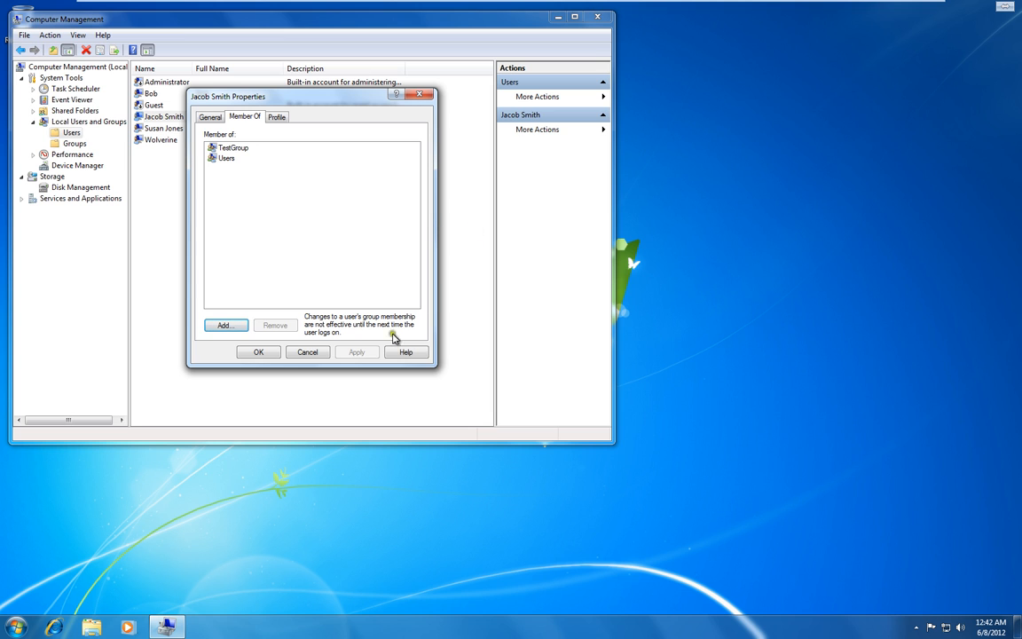
click(317, 352)
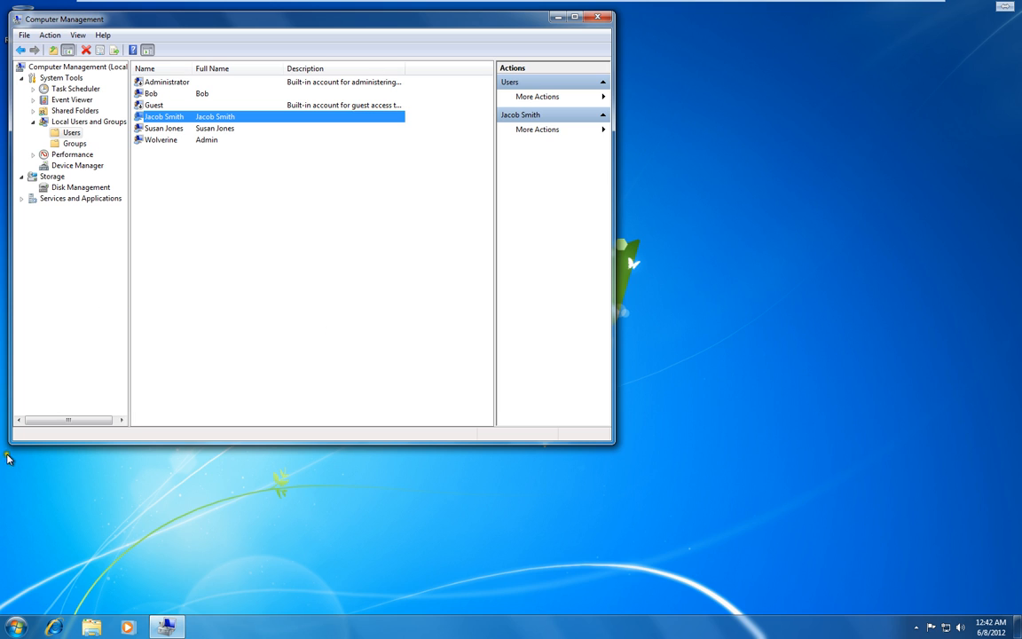
- Switch user and sign in to the new user's account with its initial password
click(15, 627)
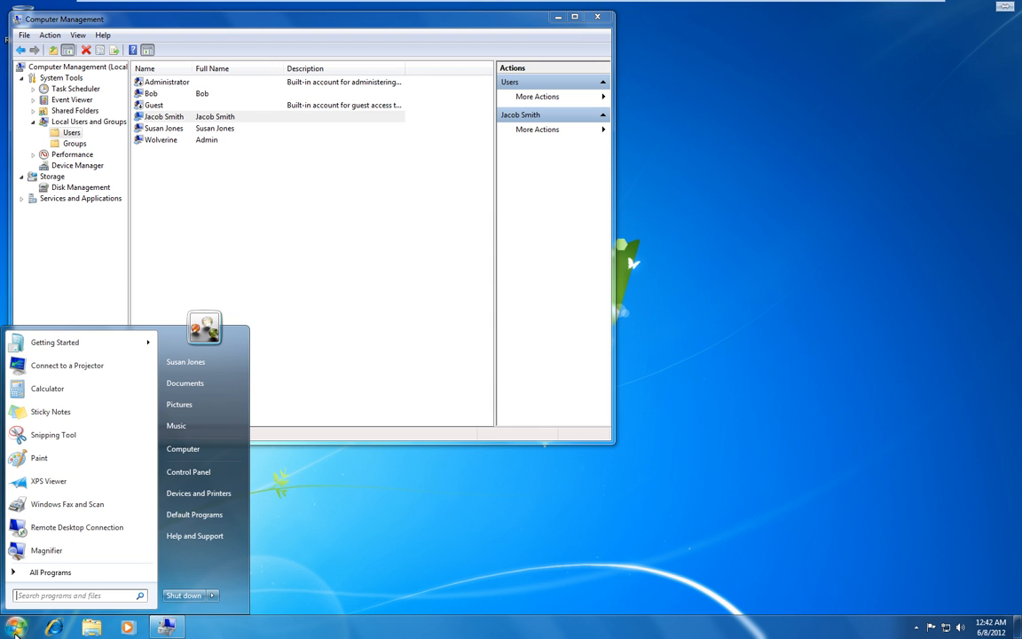
click(210, 596)
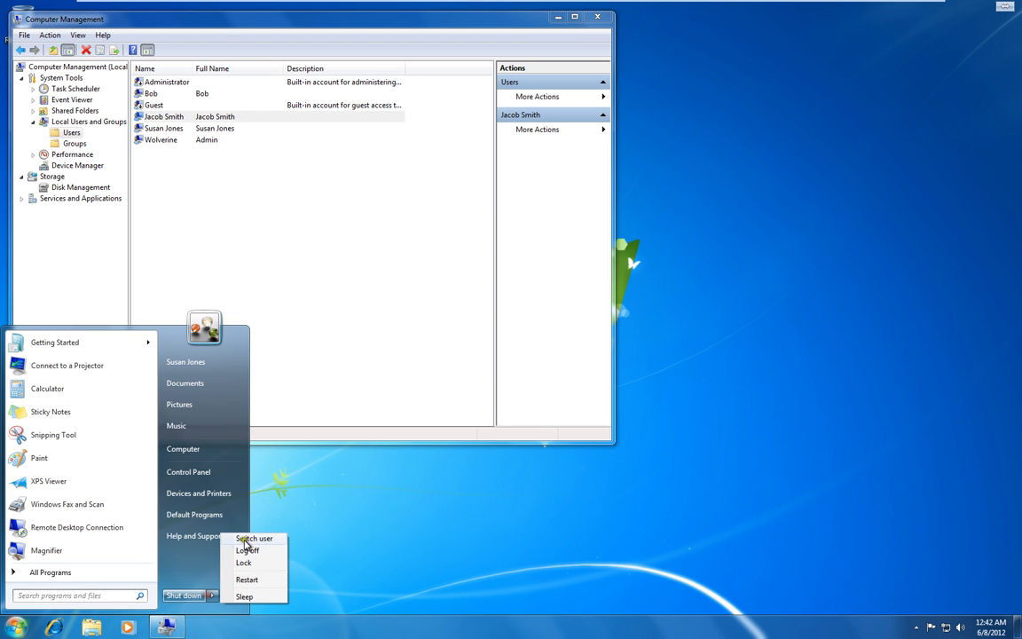
click(254, 538)
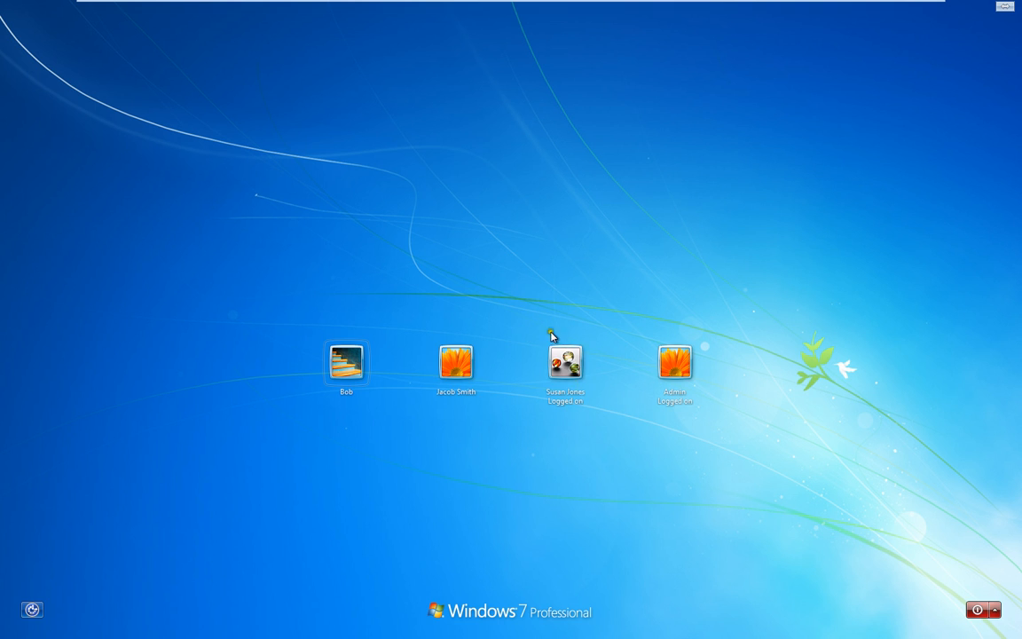
click(455, 362)
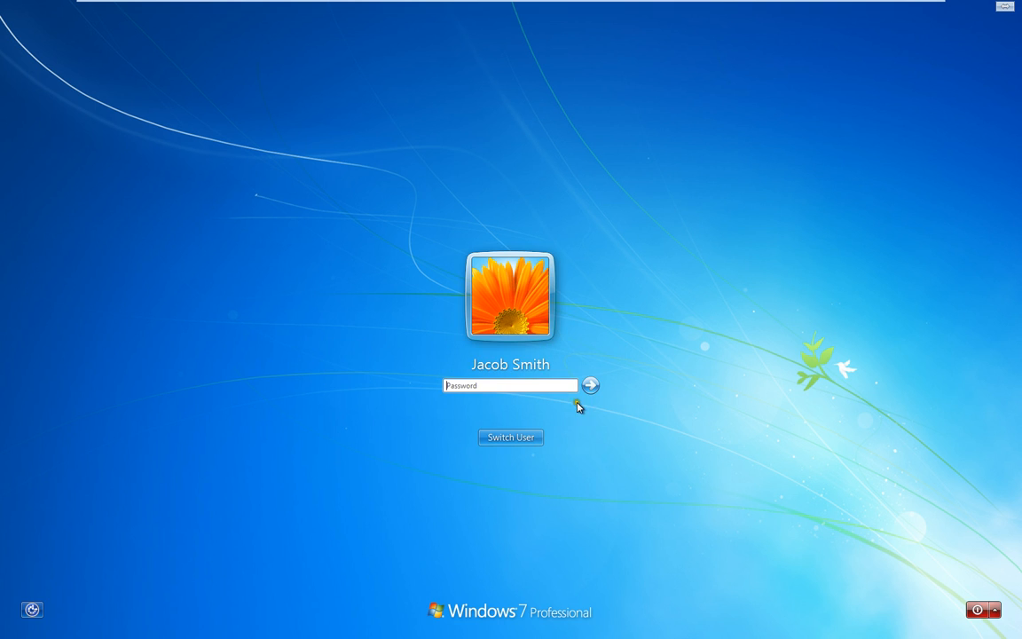
text(••••••••)
key(Return)
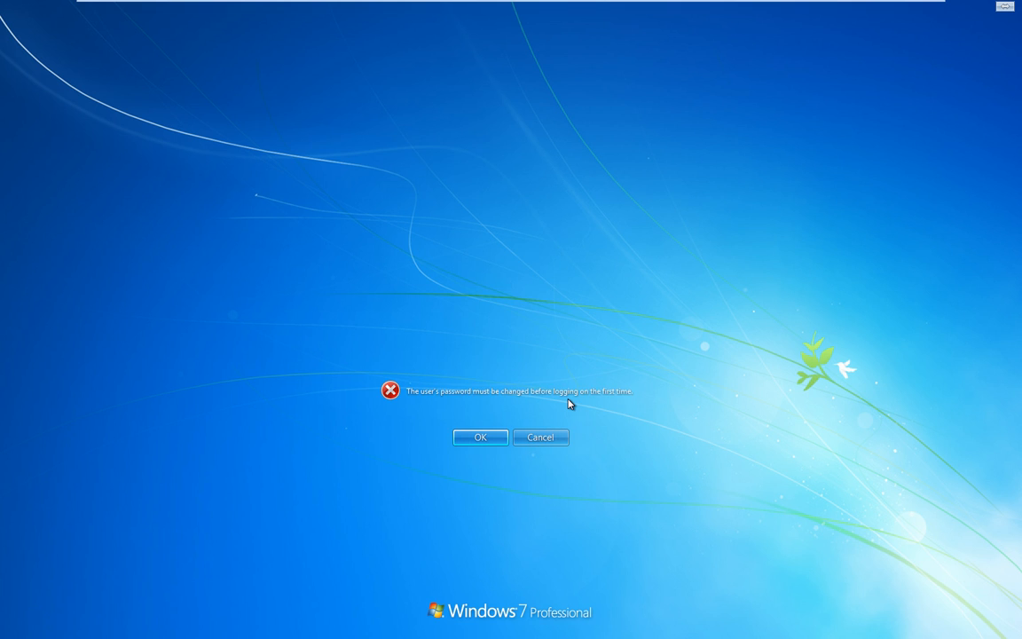
- Replace the first-logon password with a new one and continue to the desktop
click(481, 438)
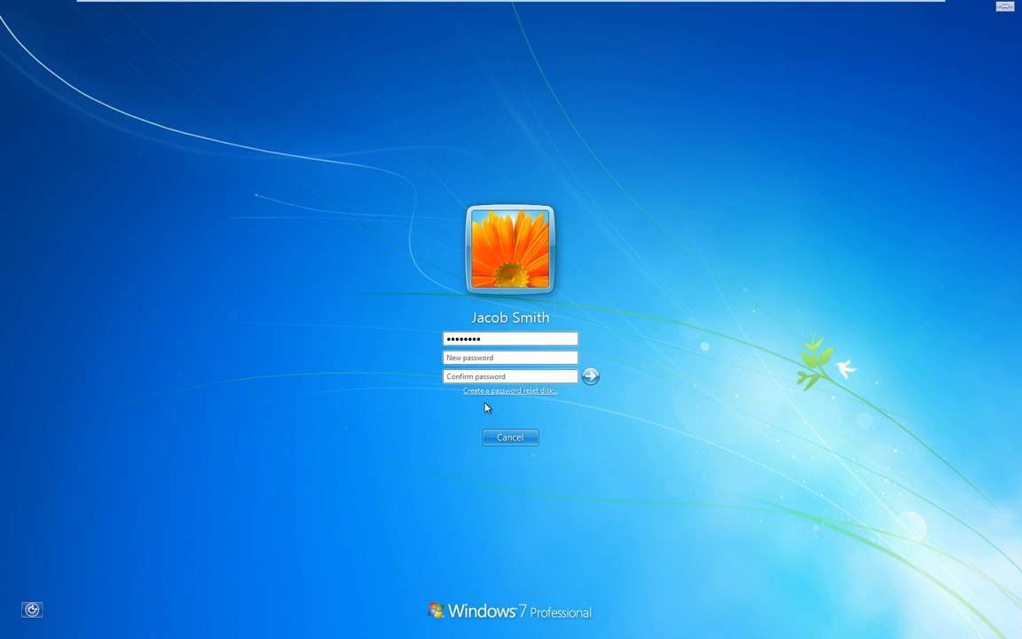
text(••••••••••••••••••)
click(589, 378)
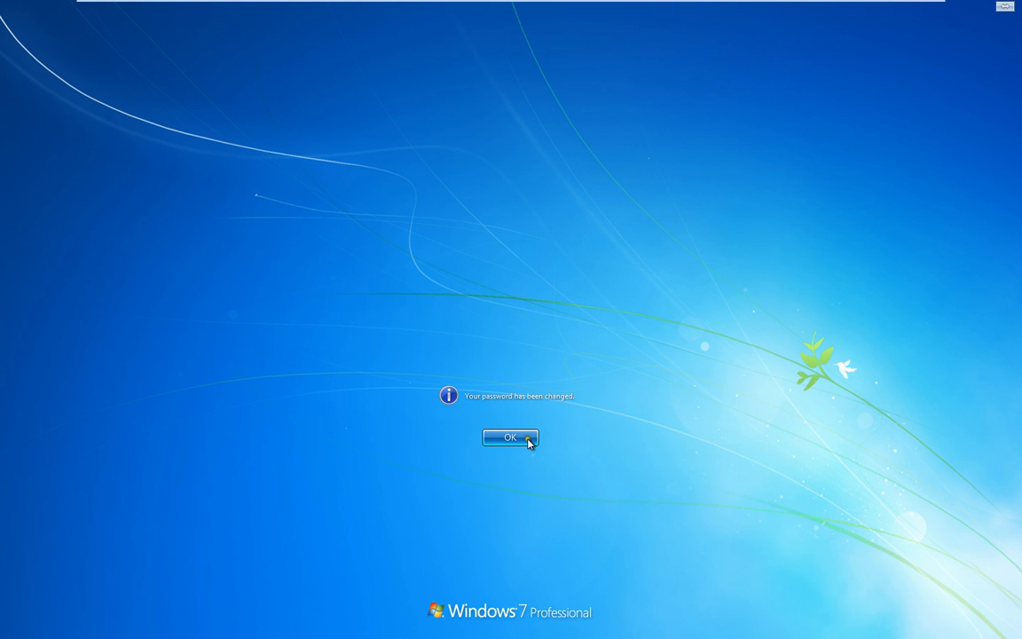
click(527, 440)
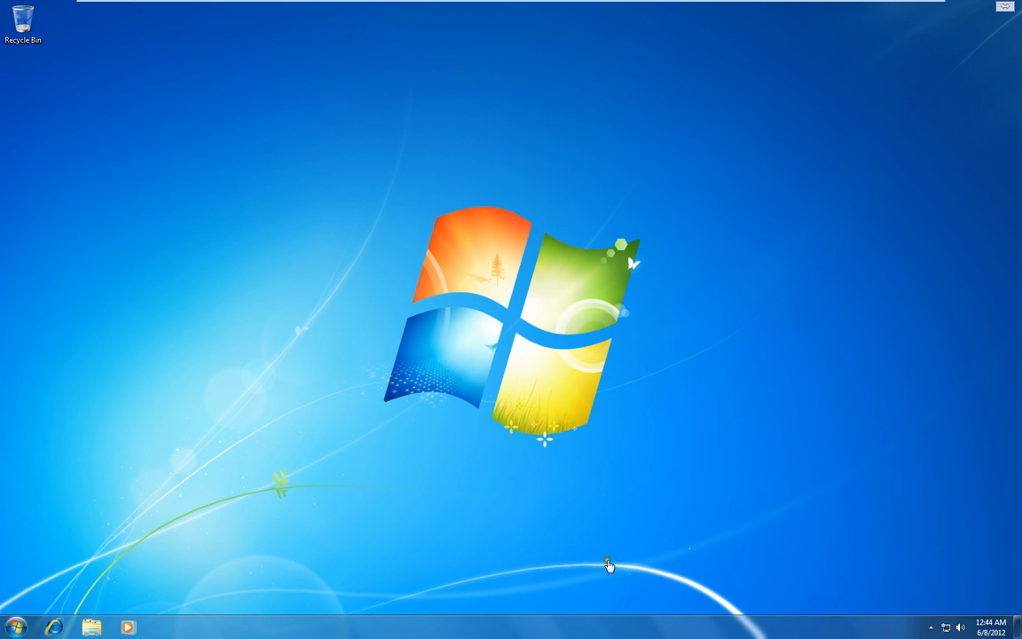
- Log the new user off from the Start menu's Shut down options
click(16, 628)
mouse_move(215, 598)
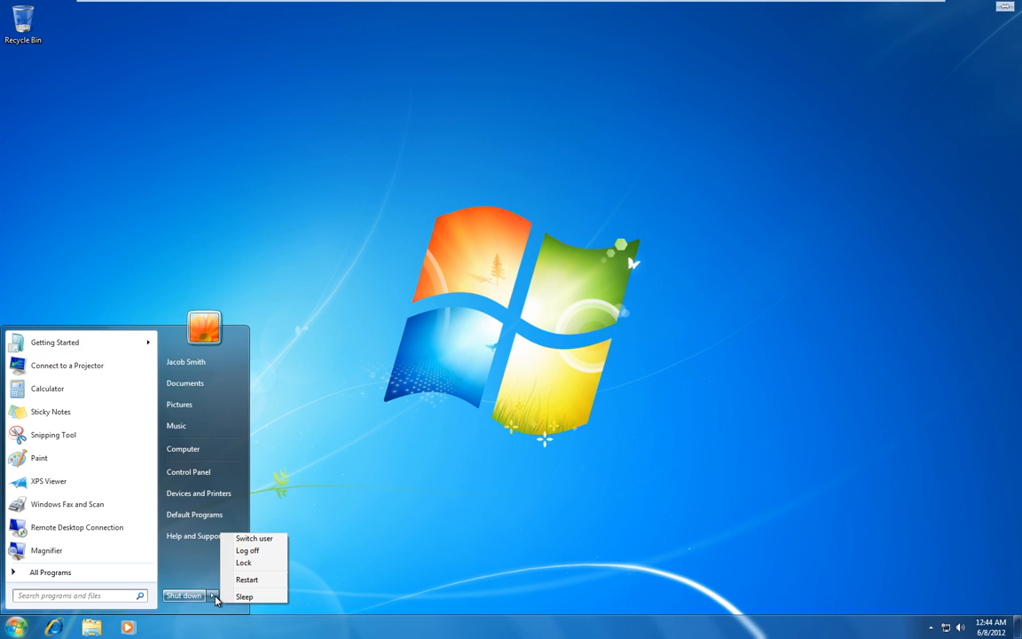
click(260, 552)
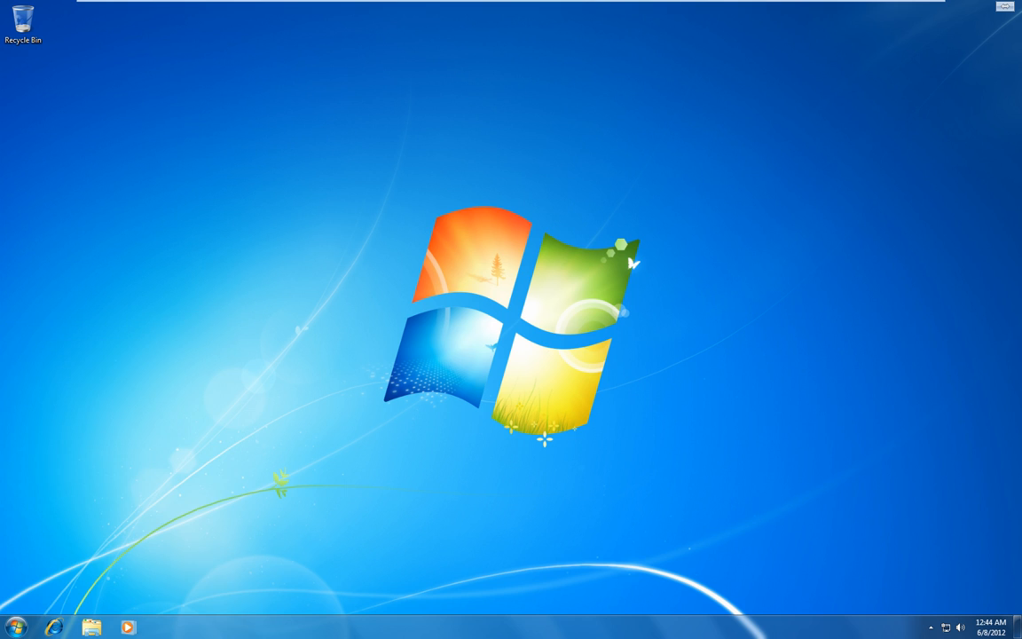